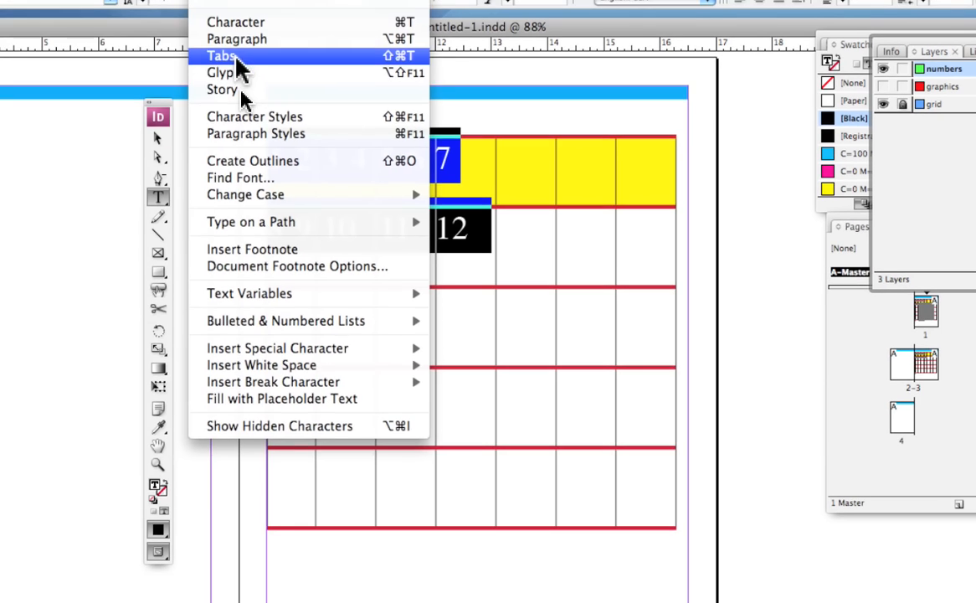
# - Add left-aligned tab stops to the selected date numbers at about 1, 2, 3, 4, 5 and 6.2 in
pyautogui.click(243, 83)
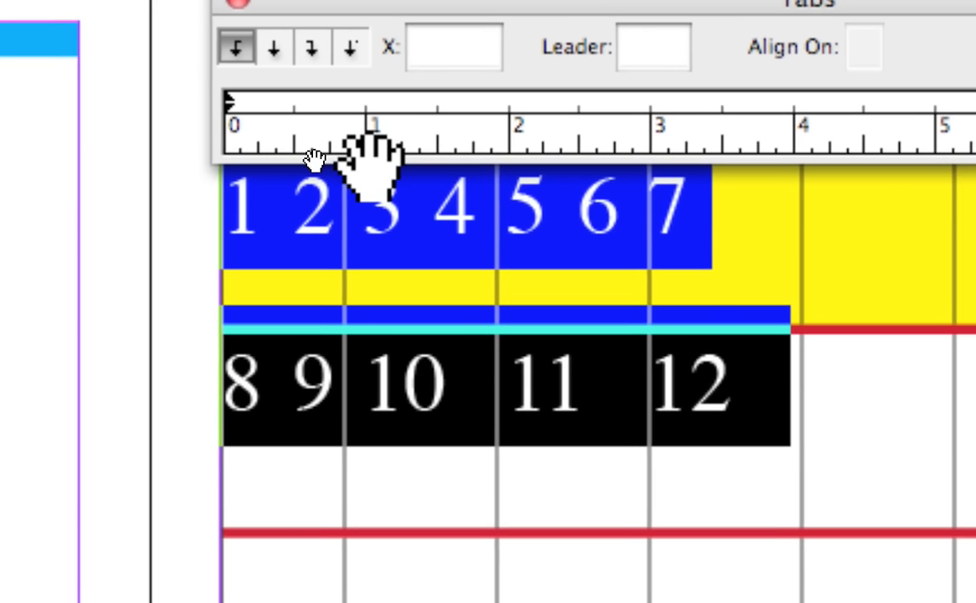
pyautogui.click(369, 111)
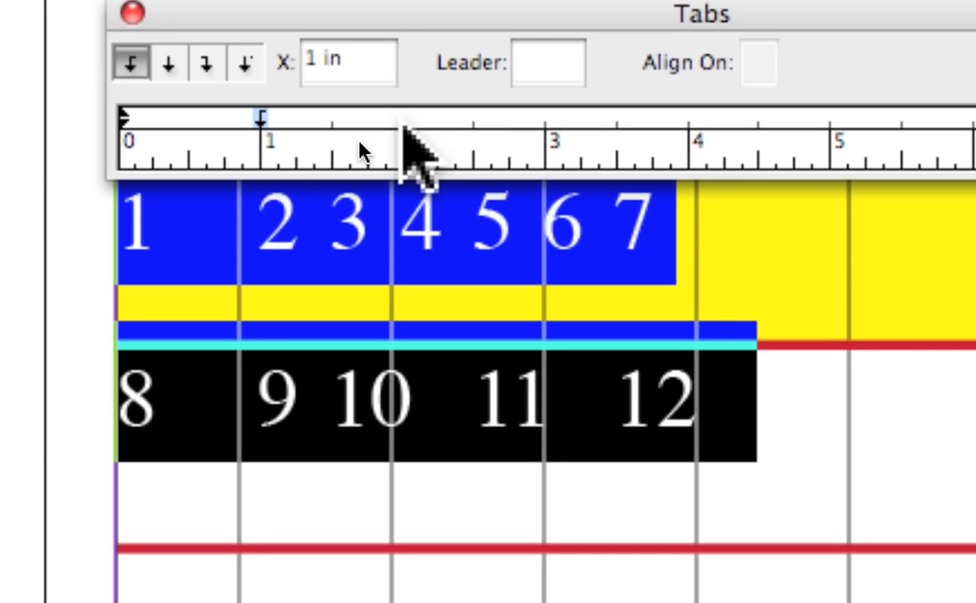
pyautogui.click(390, 88)
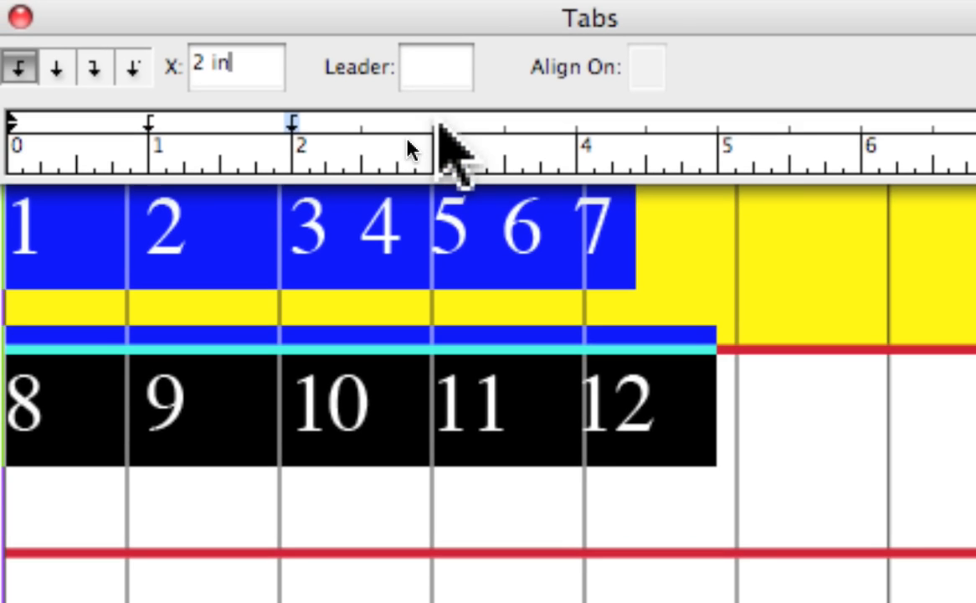
pyautogui.click(438, 121)
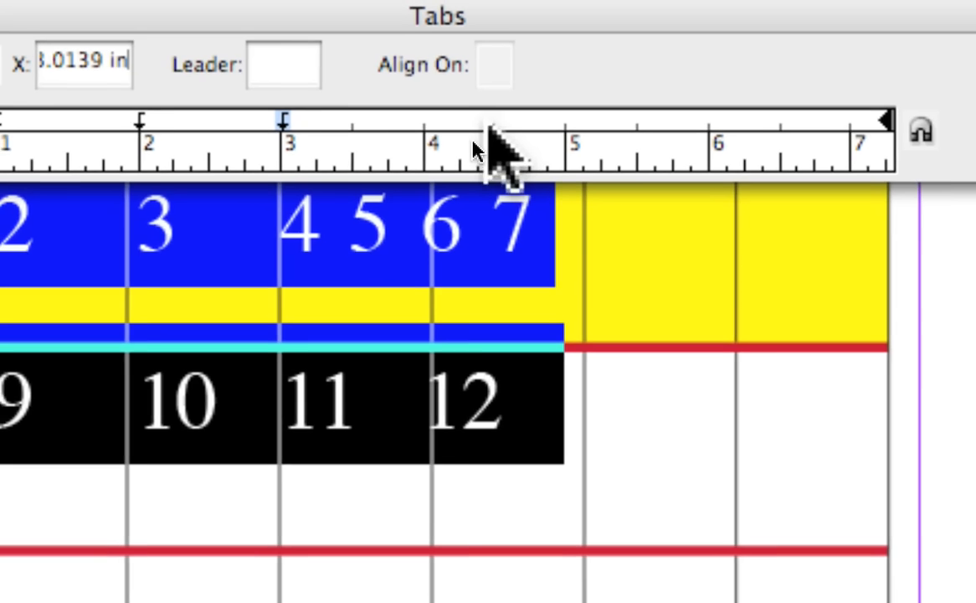
pyautogui.click(498, 124)
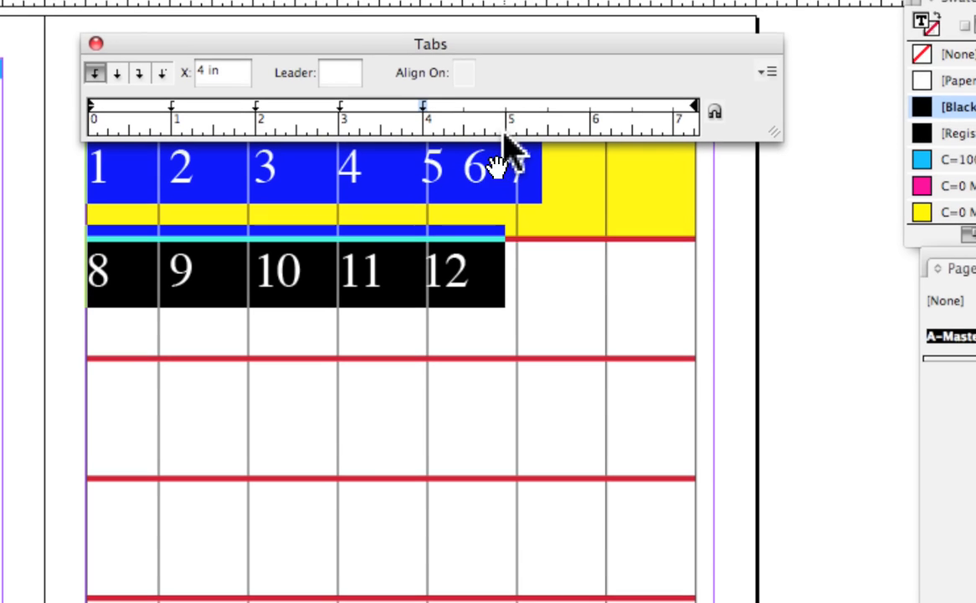
pyautogui.click(508, 127)
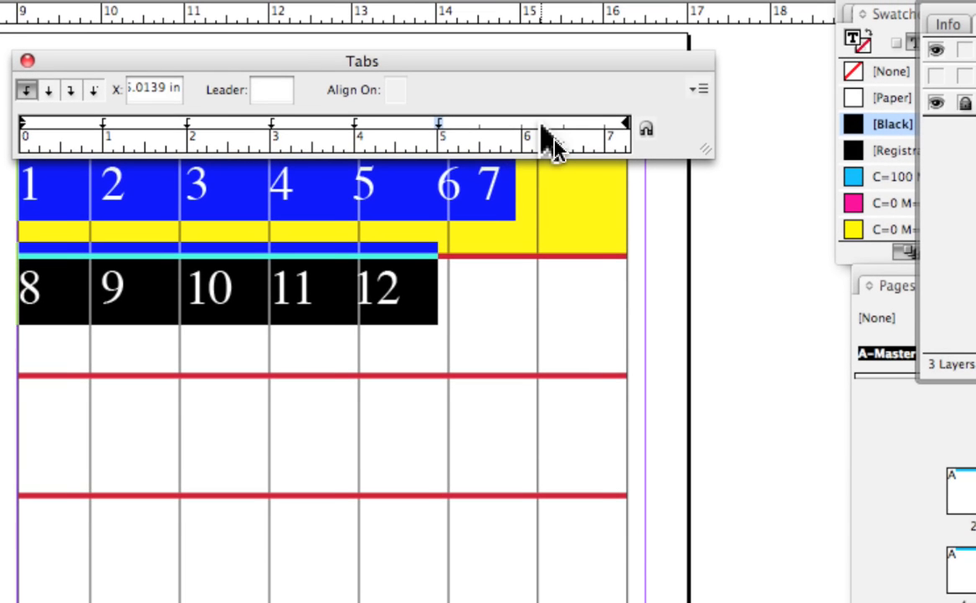
pyautogui.click(546, 122)
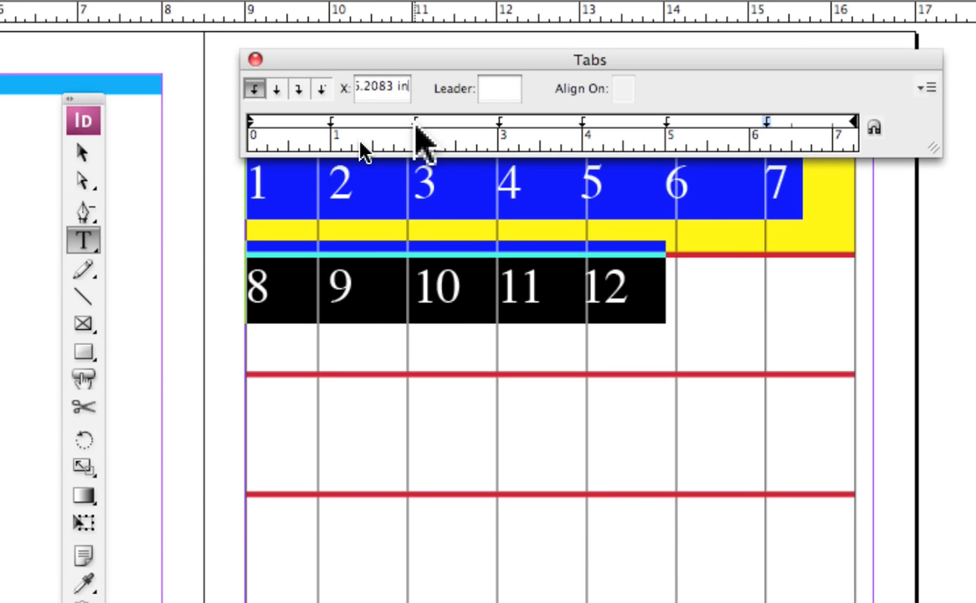
# - Reposition the last five tab stops to about 2.1, 3.15, 4.2, 5.3 and 6.375 in, aligning numbers 3 to 7 inside their grid columns
pyautogui.moveTo(423, 139); pyautogui.dragTo(434, 144)
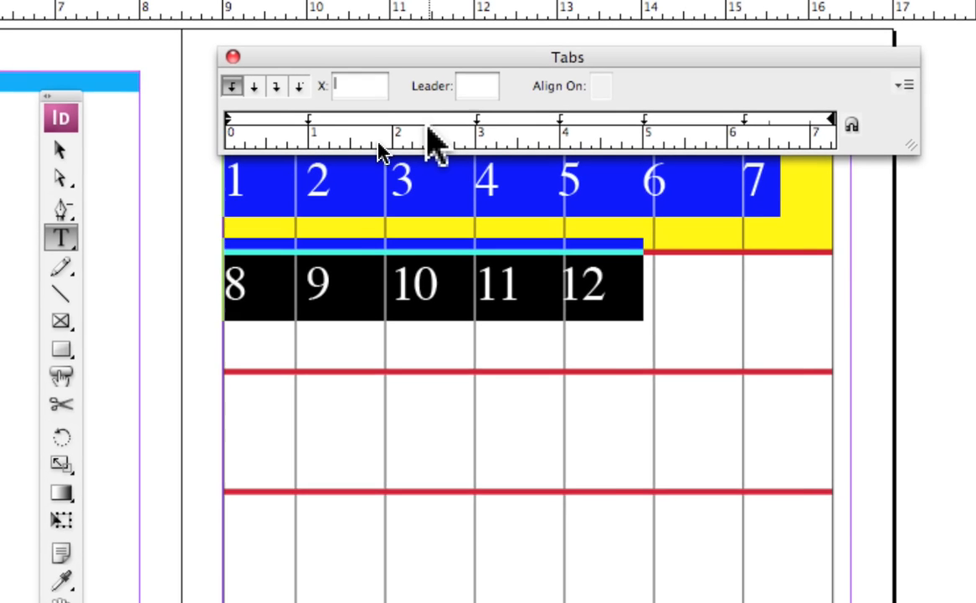
pyautogui.click(426, 120)
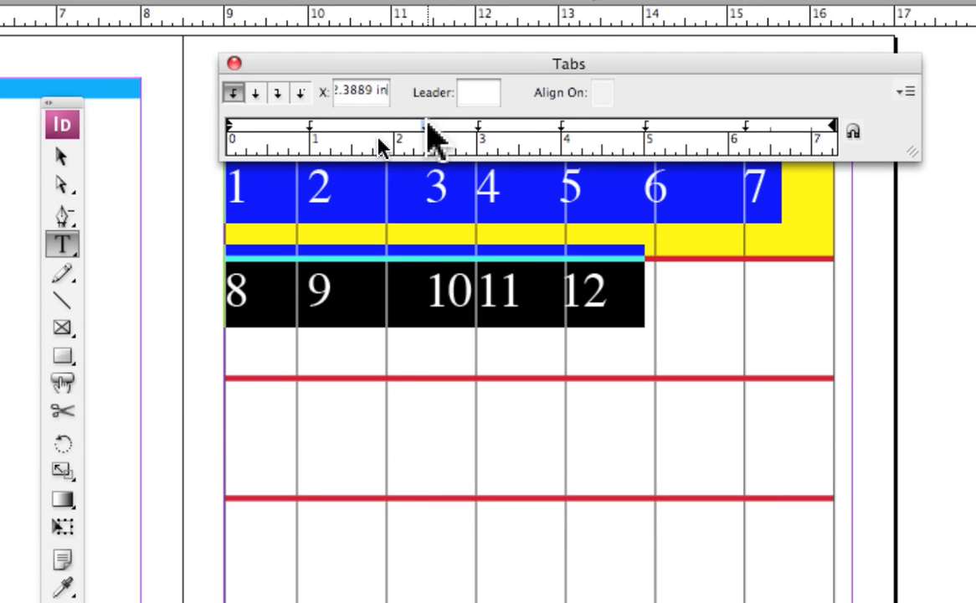
pyautogui.moveTo(427, 126); pyautogui.dragTo(450, 126)
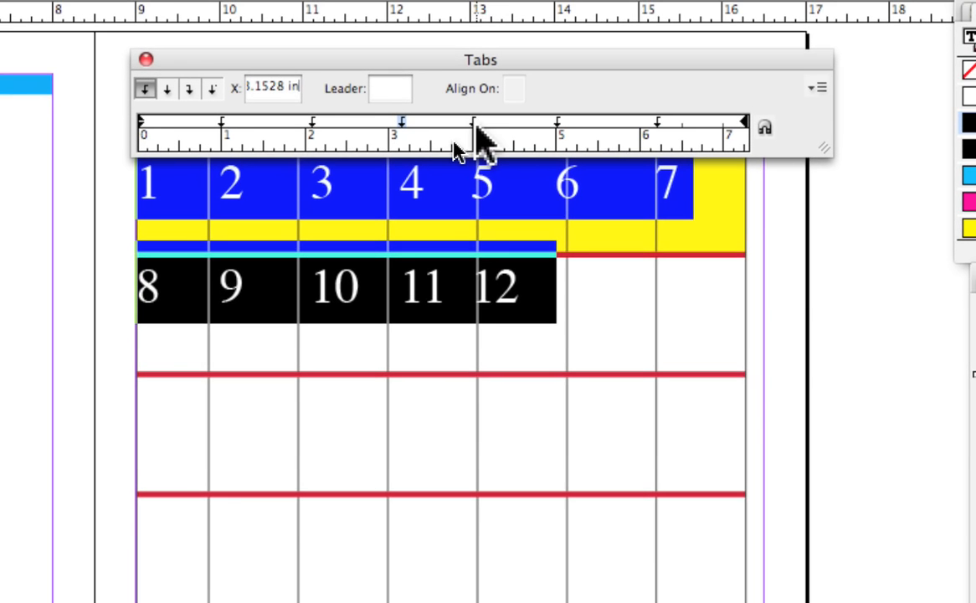
pyautogui.moveTo(474, 124); pyautogui.dragTo(525, 124)
pyautogui.click(550, 125)
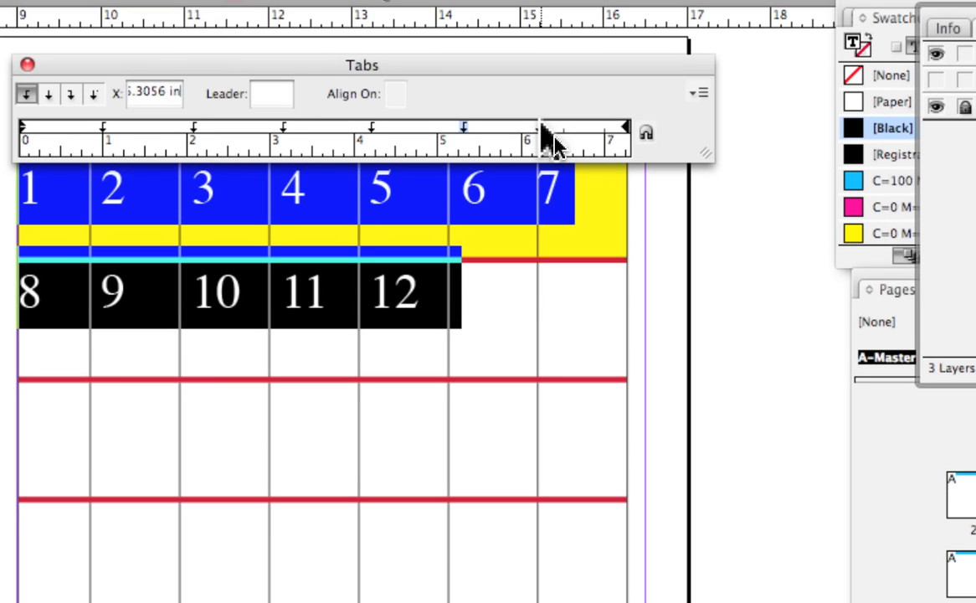
pyautogui.click(588, 124)
pyautogui.moveTo(541, 125); pyautogui.dragTo(556, 125)
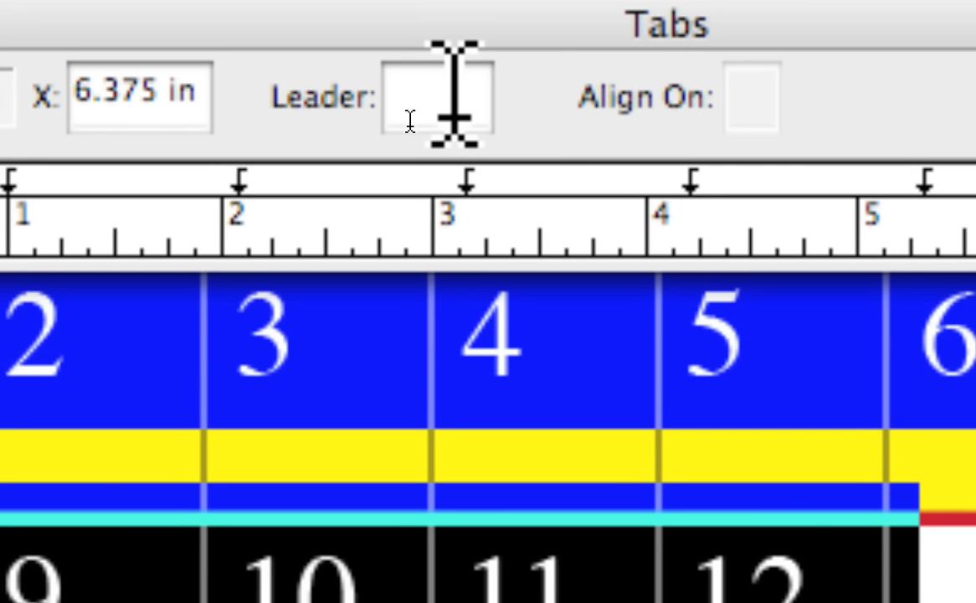
# - Give the 6.375 in tab stop a period leader and close the tab settings
pyautogui.click(411, 118)
pyautogui.write('.')
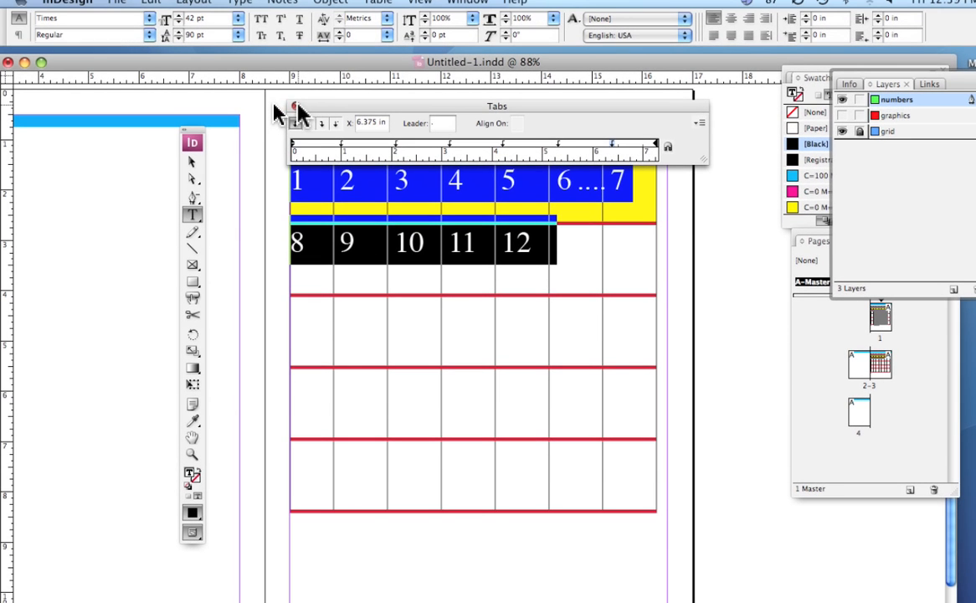
pyautogui.click(296, 107)
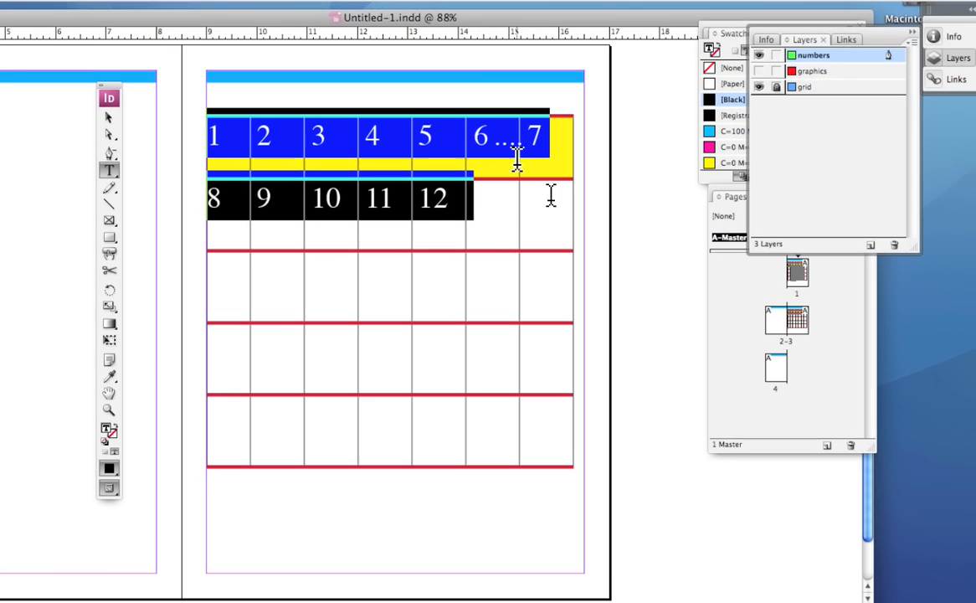
pyautogui.press('Escape')
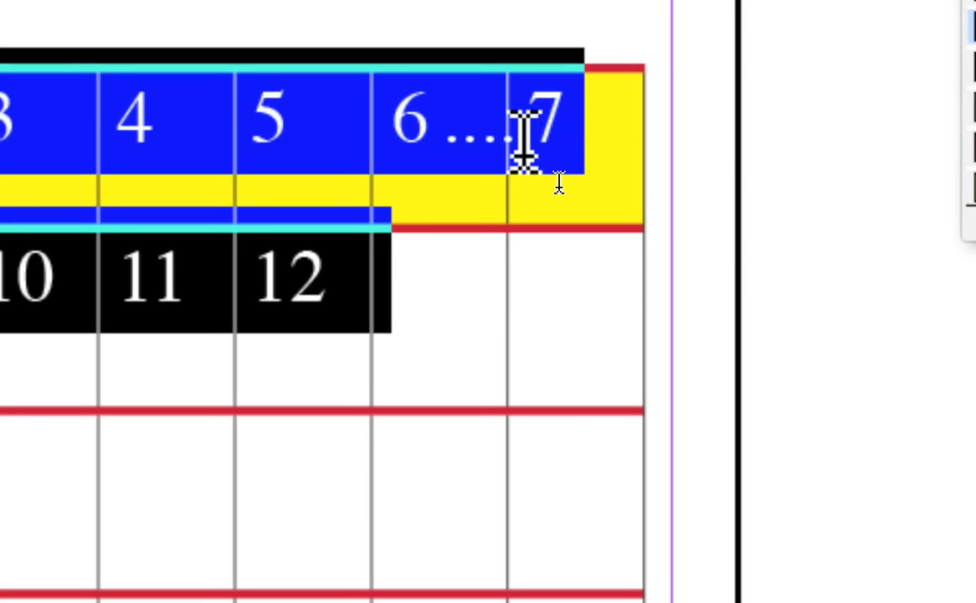
# - Try to remove the dots between 6 and 7 by clearing the leader for that tab alone and re-entering the tab
pyautogui.click(537, 106)
pyautogui.moveTo(524, 138); pyautogui.dragTo(436, 142)
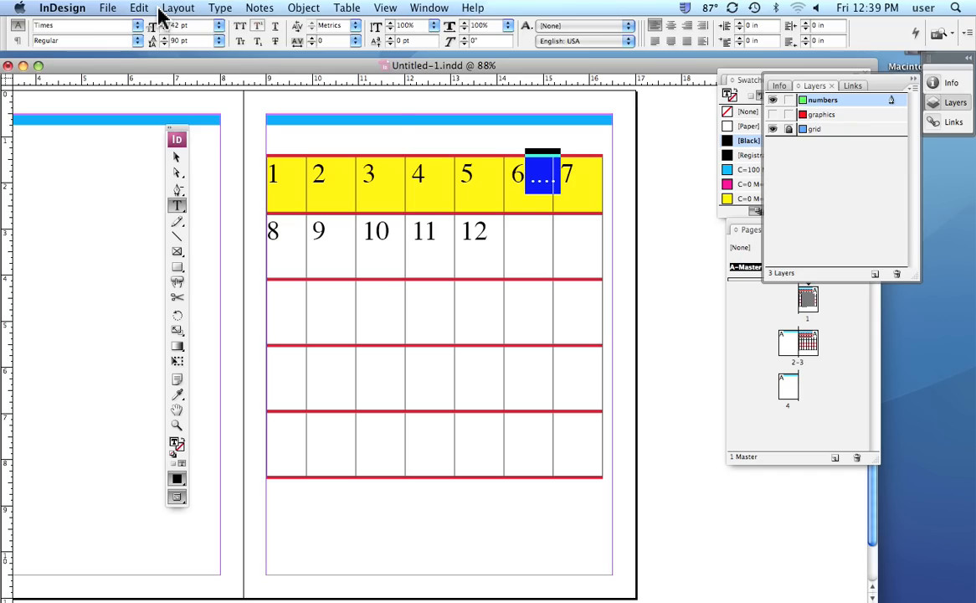
pyautogui.click(221, 10)
pyautogui.click(228, 90)
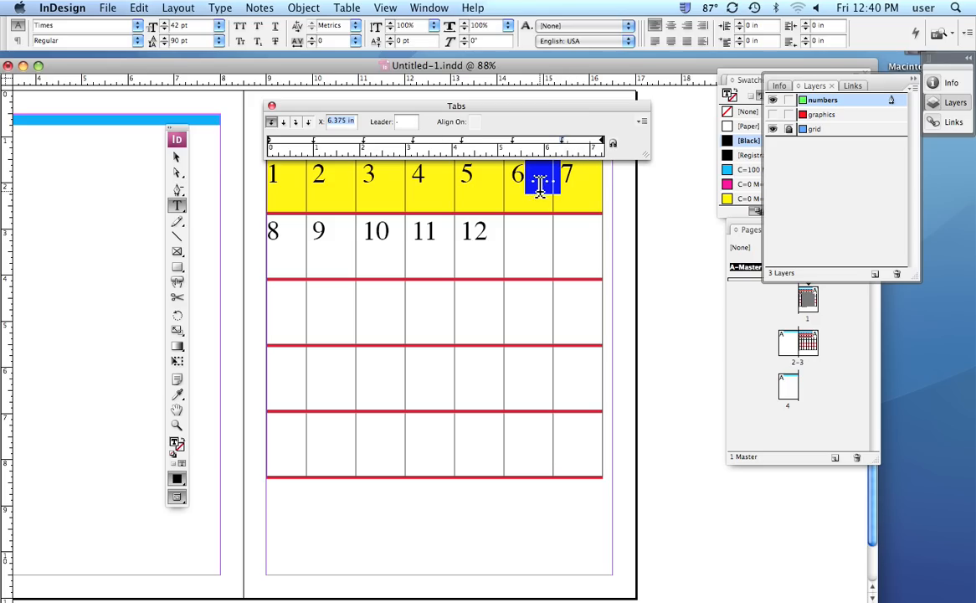
pyautogui.click(408, 122)
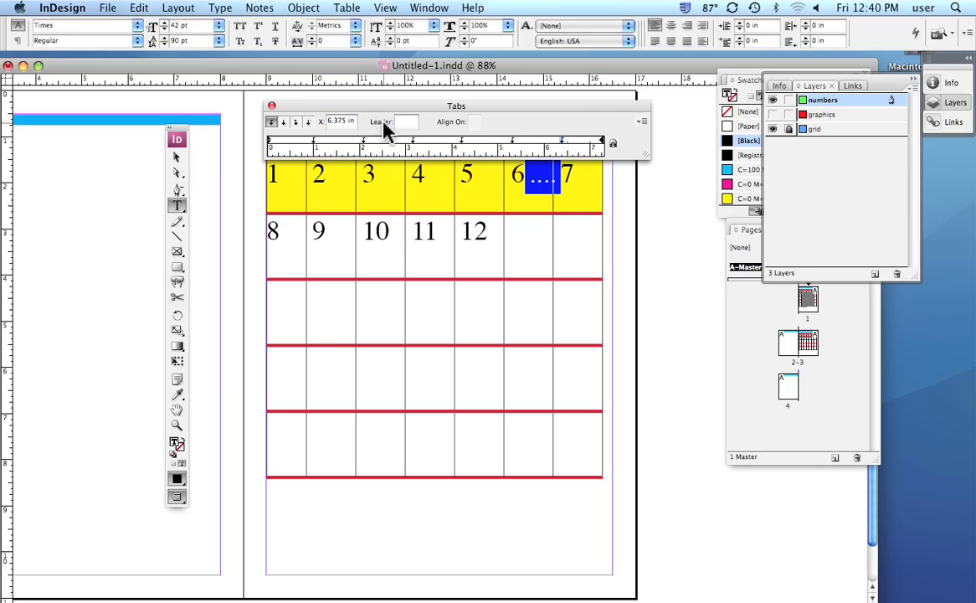
pyautogui.click(271, 107)
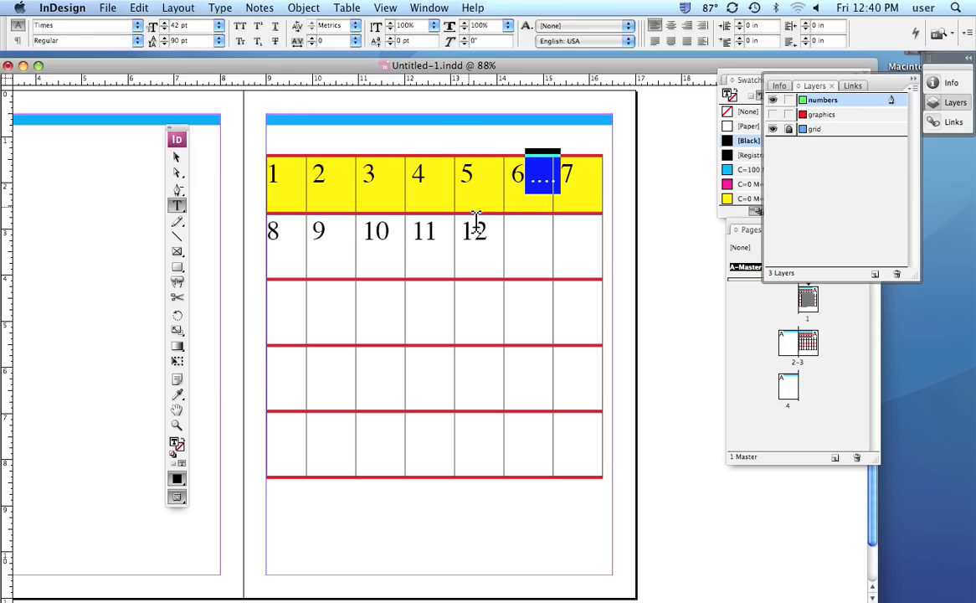
pyautogui.press('BackSpace')
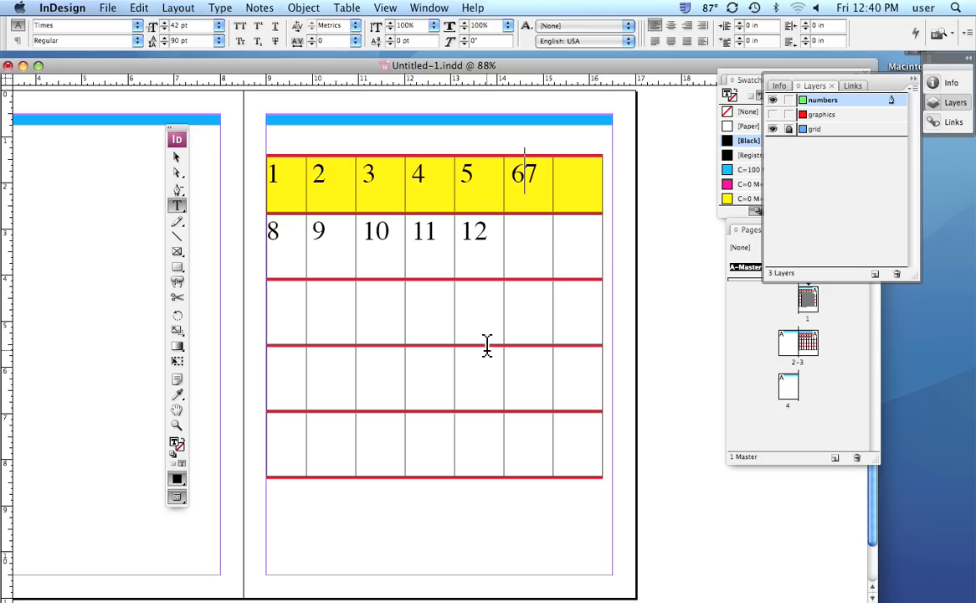
pyautogui.press('Tab')
# - Clear the leader of the 6.375 in tab stop for all the date numbers and close the tab settings
pyautogui.moveTo(560, 181); pyautogui.dragTo(519, 185)
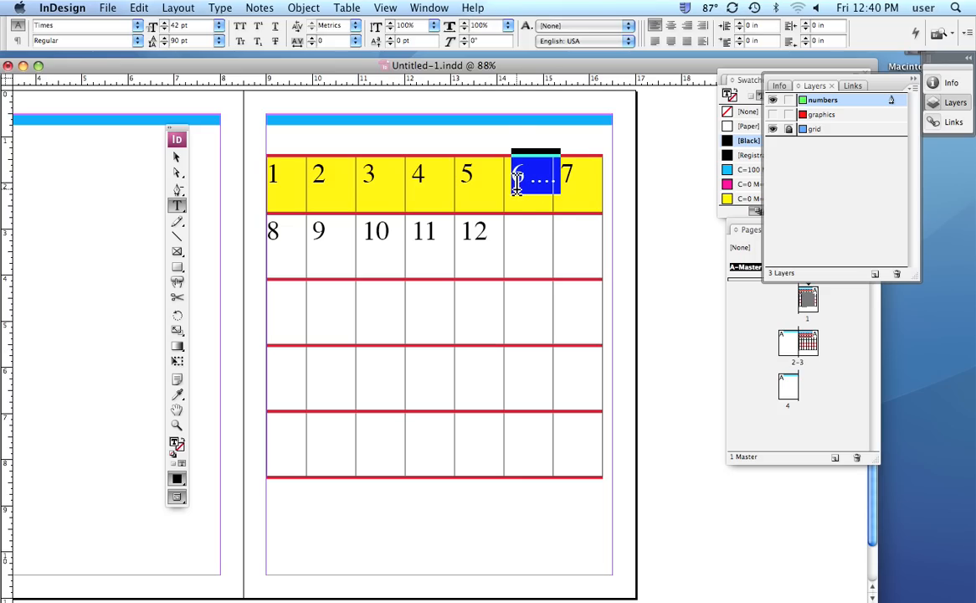
pyautogui.press('super+a')
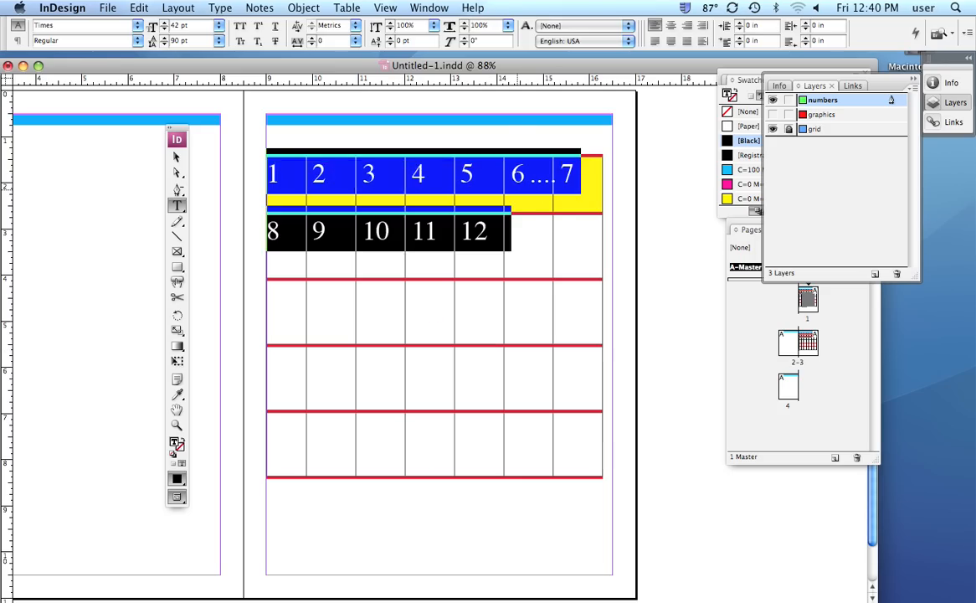
pyautogui.click(220, 8)
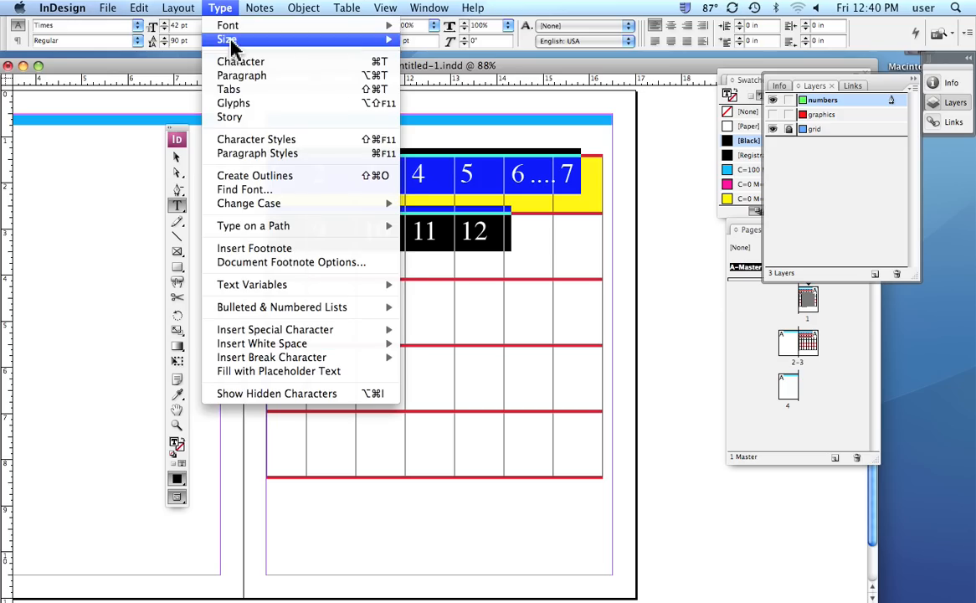
pyautogui.click(243, 89)
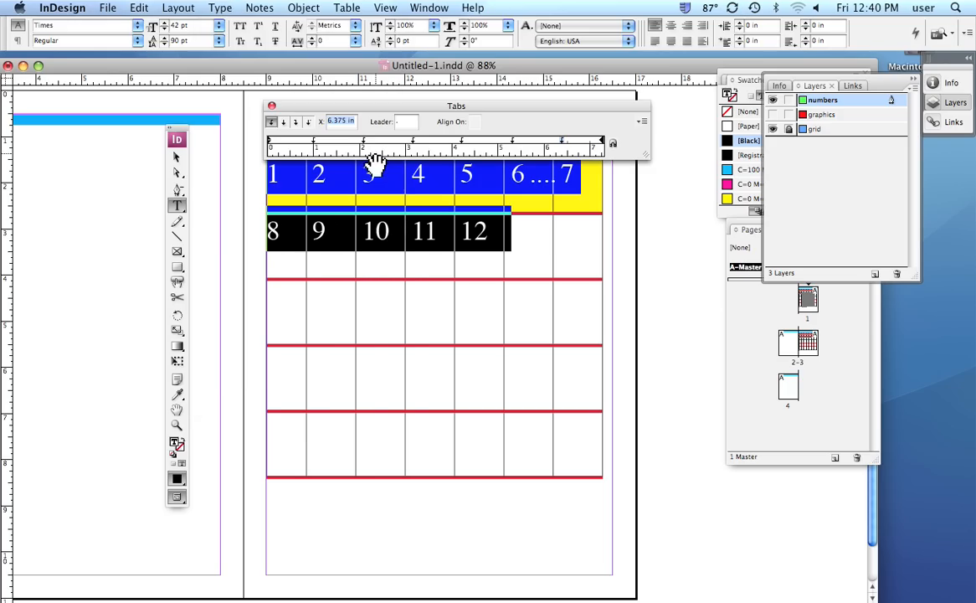
pyautogui.click(408, 122)
pyautogui.press('BackSpace')
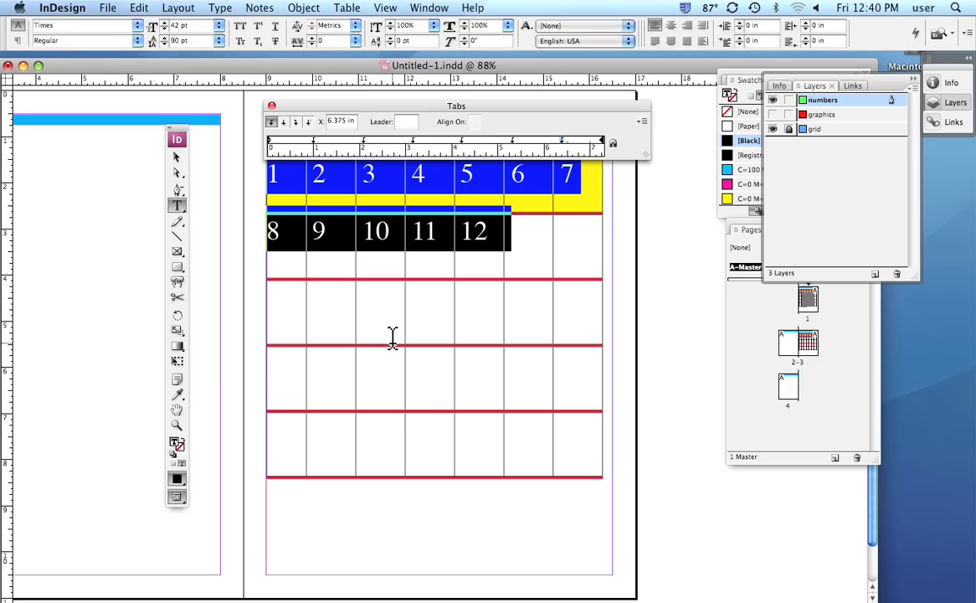
pyautogui.click(271, 106)
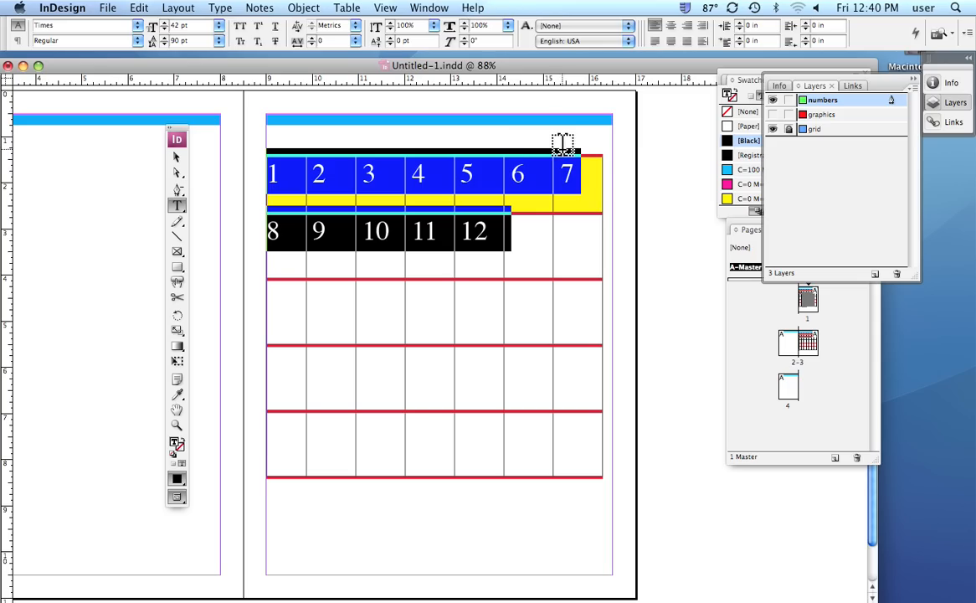
# - Insert a tab before the 1 and replace the paragraph break between 7 and 8 with a tab
pyautogui.click(271, 179)
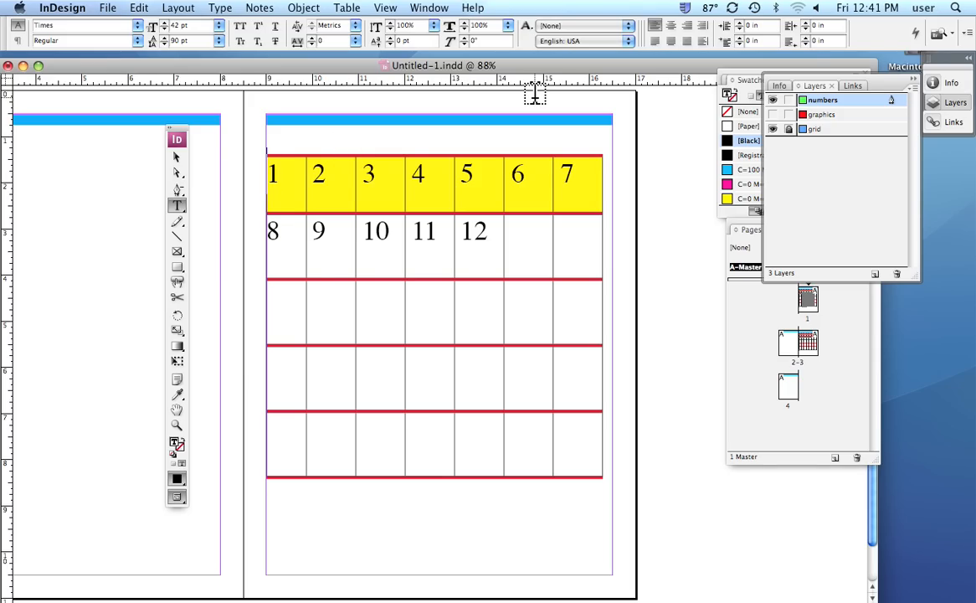
pyautogui.press('Tab')
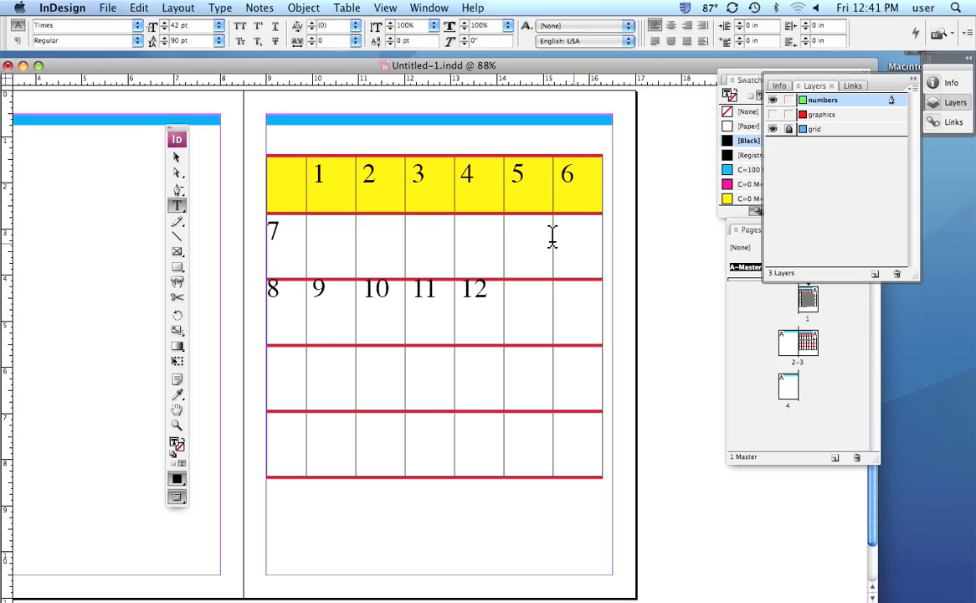
pyautogui.click(269, 289)
pyautogui.press('BackSpace')
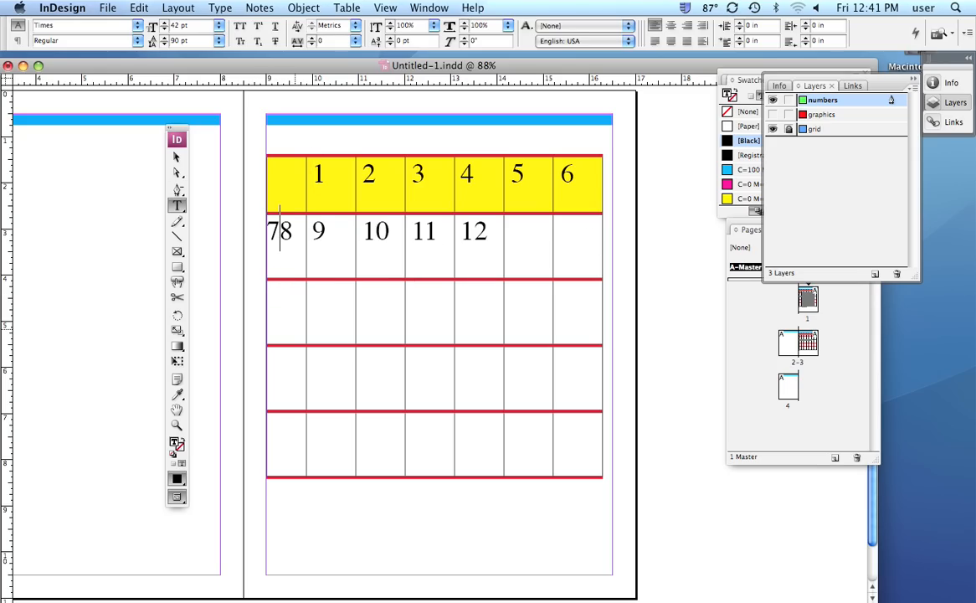
pyautogui.press('Tab')
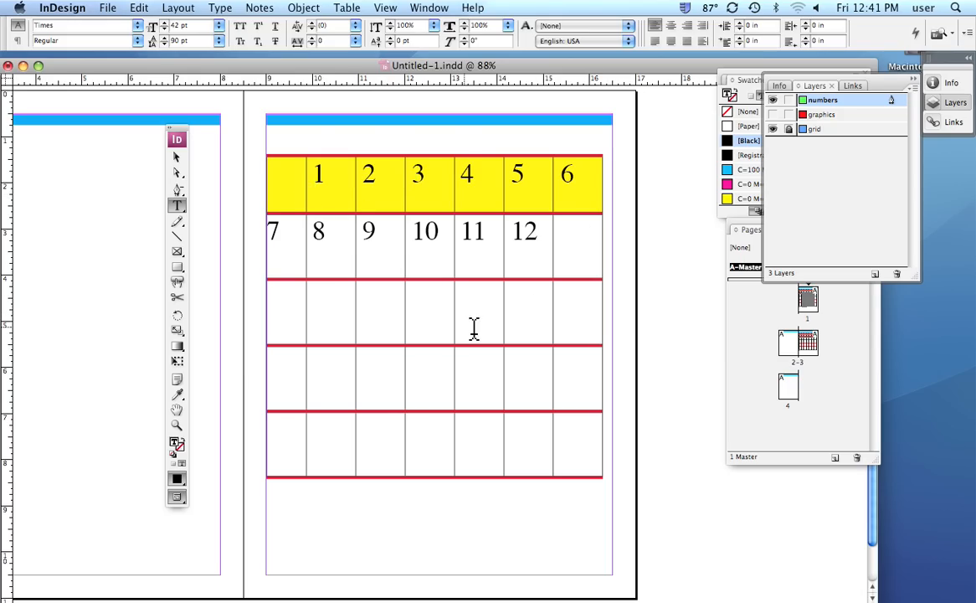
# - Insert further tabs before the 1 to shift the start of the month to the fifth column
pyautogui.click(318, 178)
pyautogui.press('Tab')
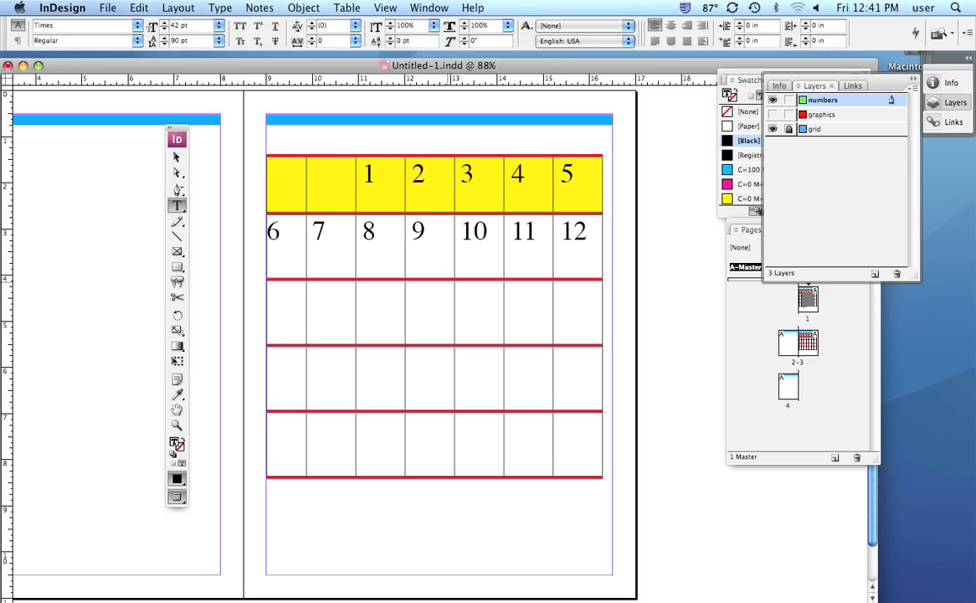
pyautogui.press('Tab')
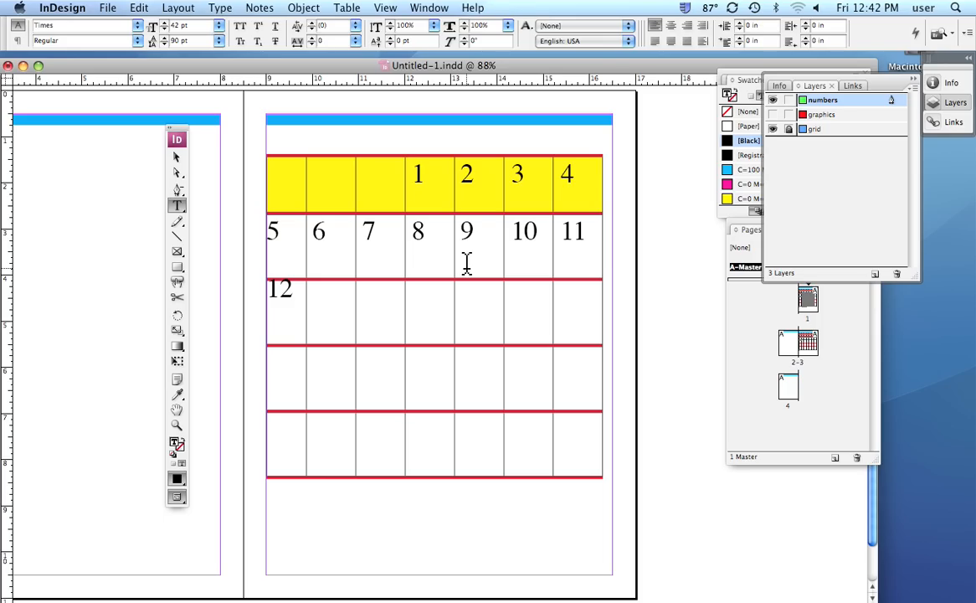
pyautogui.press('BackSpace')
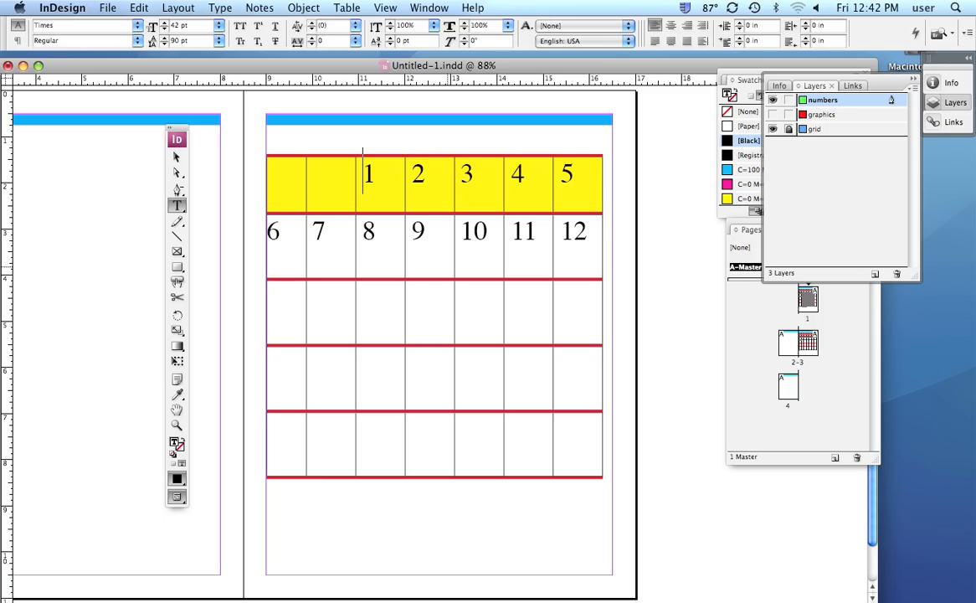
pyautogui.press('Tab')
pyautogui.press('Tab')
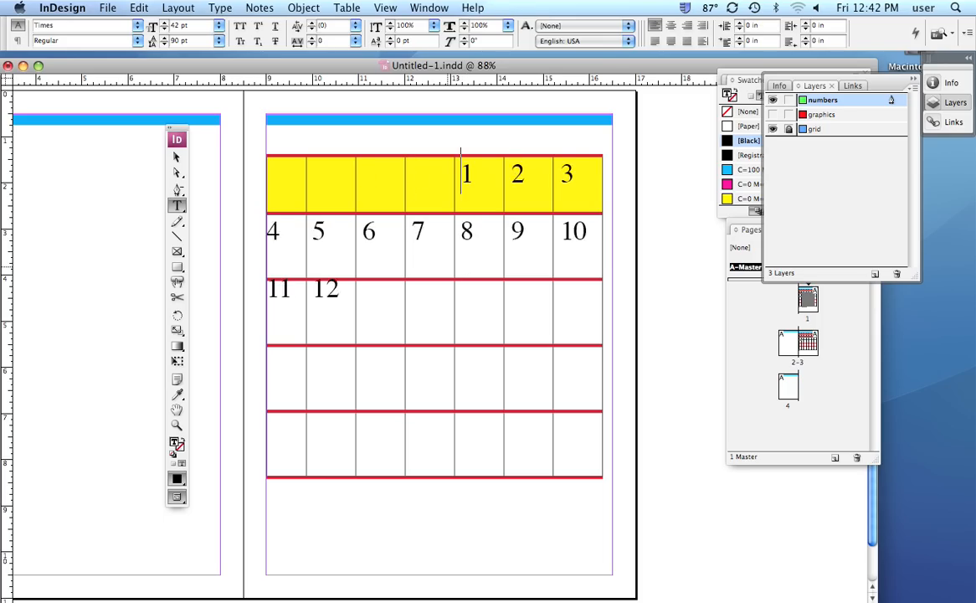